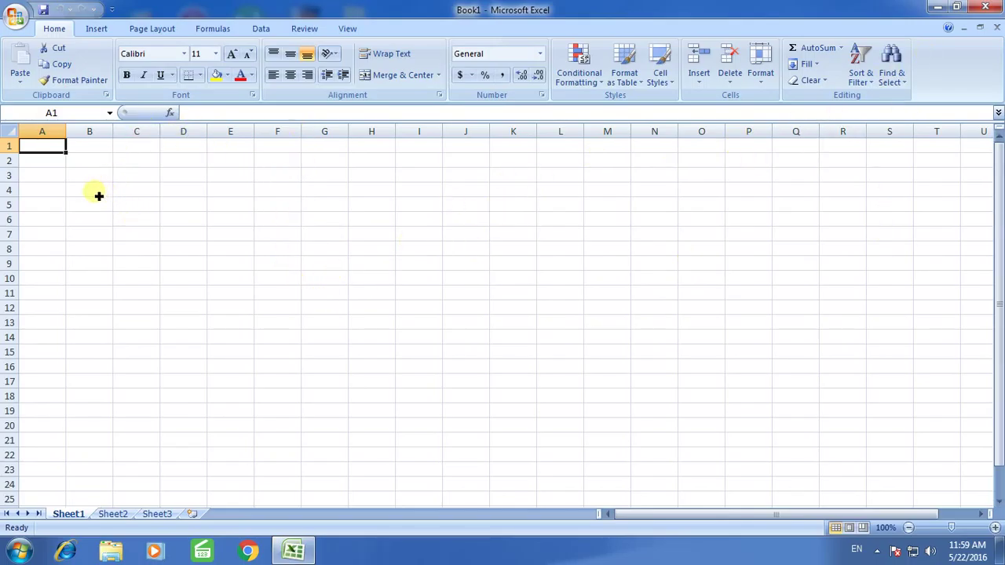
Enter the first row in A1:F1: 32, 54, 7, 77, 22, 22
{"action": "left_click", "coordinate": [89, 150]}
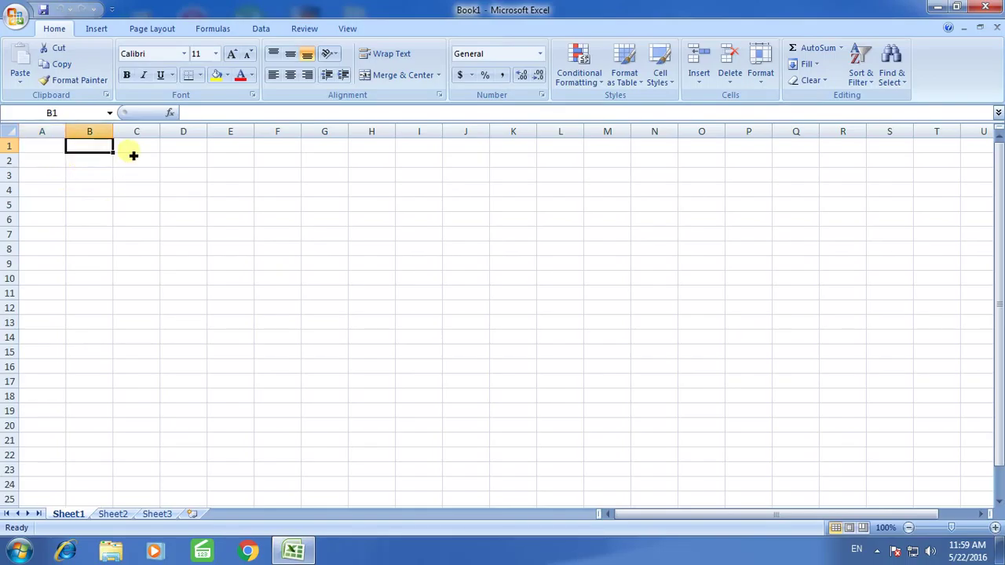
{"action": "left_click", "coordinate": [45, 150]}
{"action": "left_click", "coordinate": [93, 154]}
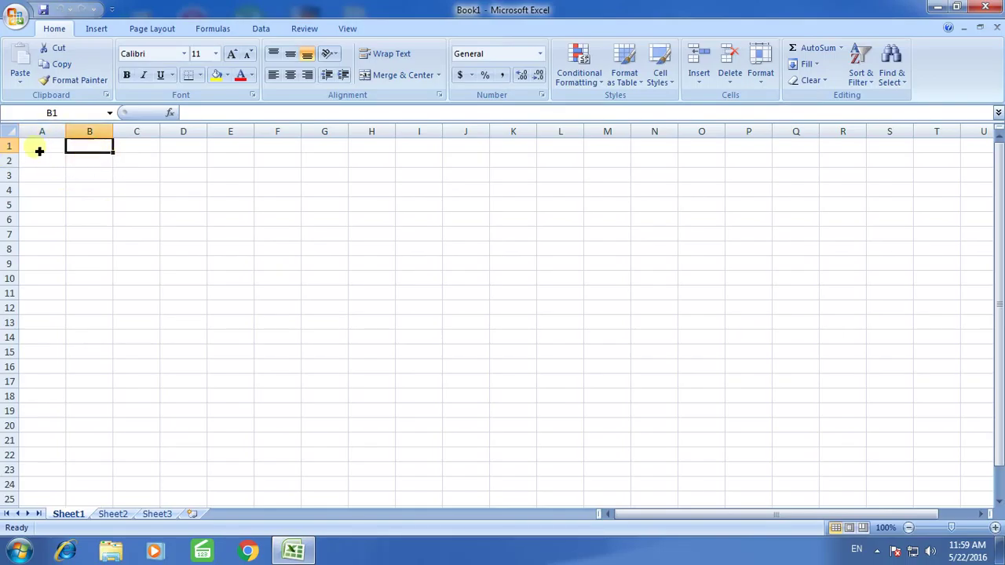
{"action": "left_click", "coordinate": [40, 149]}
{"action": "type", "text": "e"}
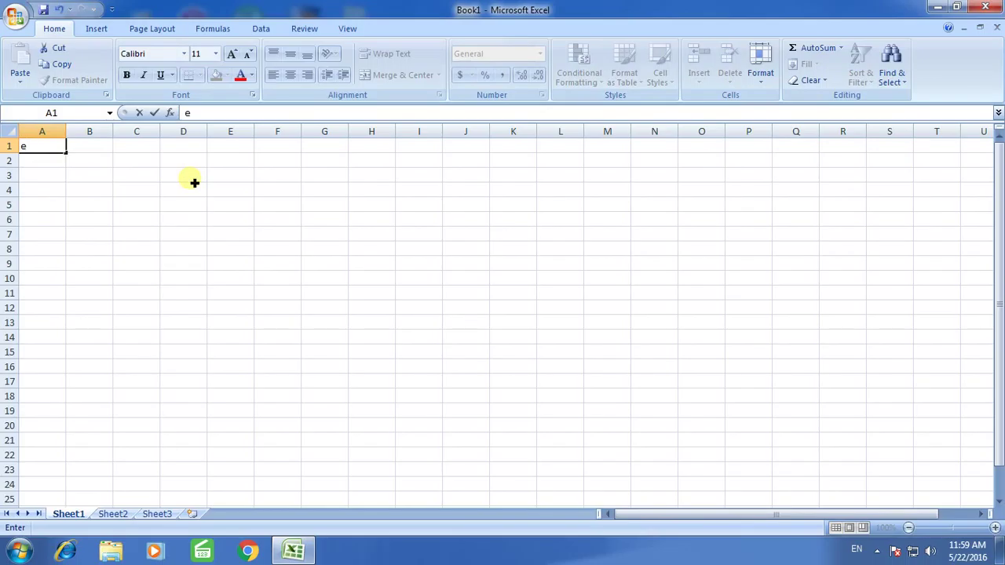
{"action": "key", "text": "Tab"}
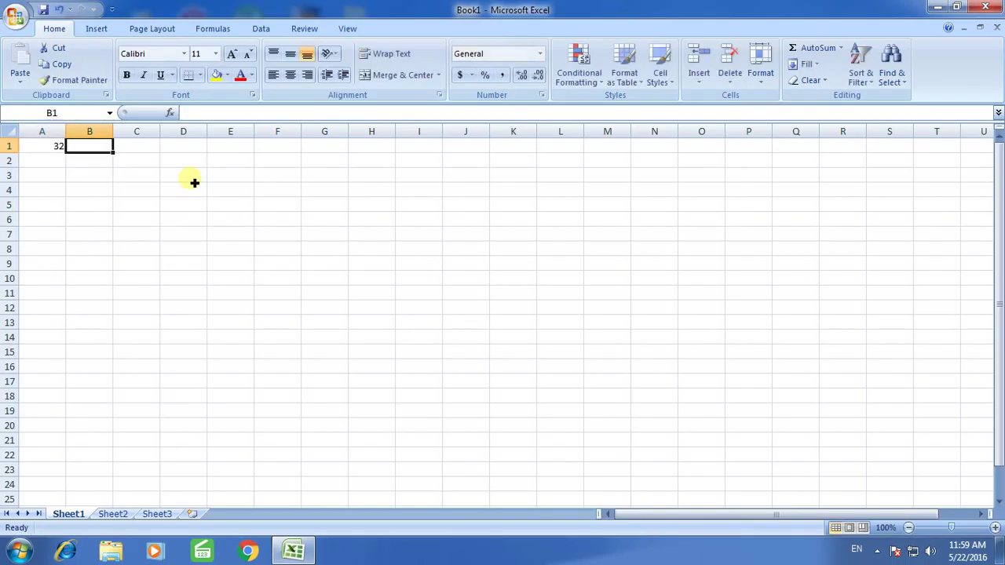
{"action": "type", "text": "54"}
{"action": "key", "text": "Return"}
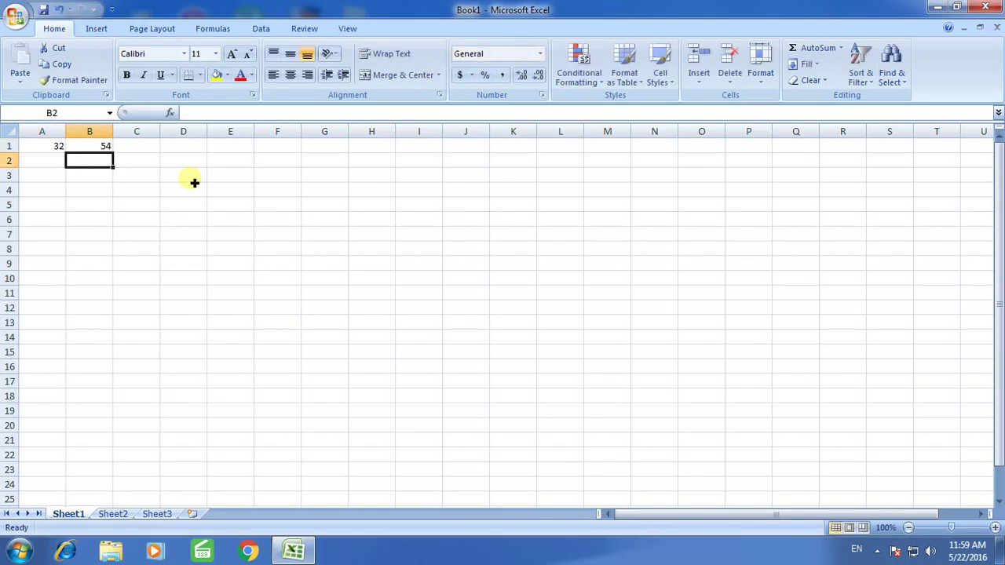
{"action": "key", "text": "Right"}
{"action": "type", "text": "77"}
{"action": "key", "text": "Right"}
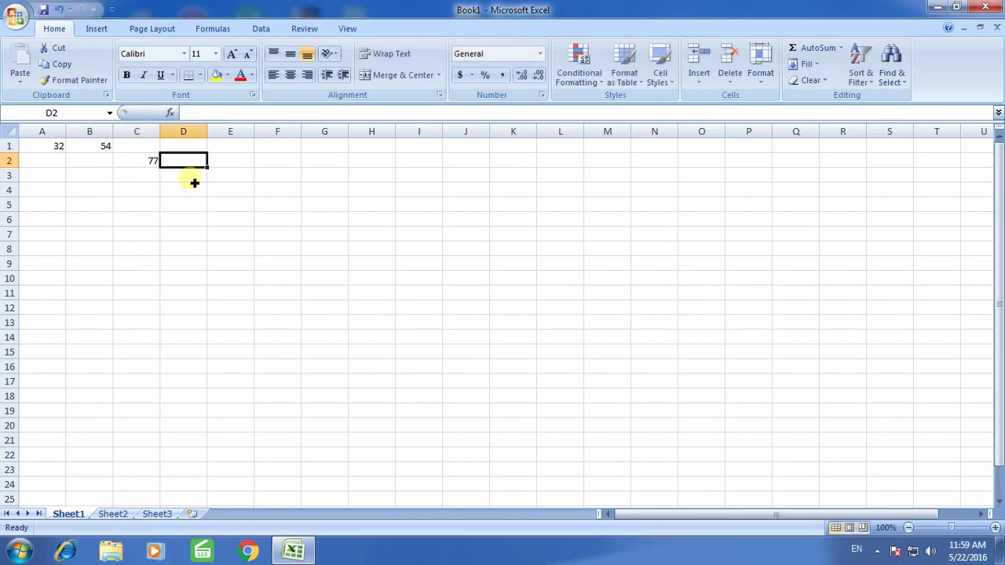
{"action": "key", "text": "Up"}
{"action": "key", "text": "Left"}
{"action": "type", "text": "7"}
{"action": "key", "text": "Right"}
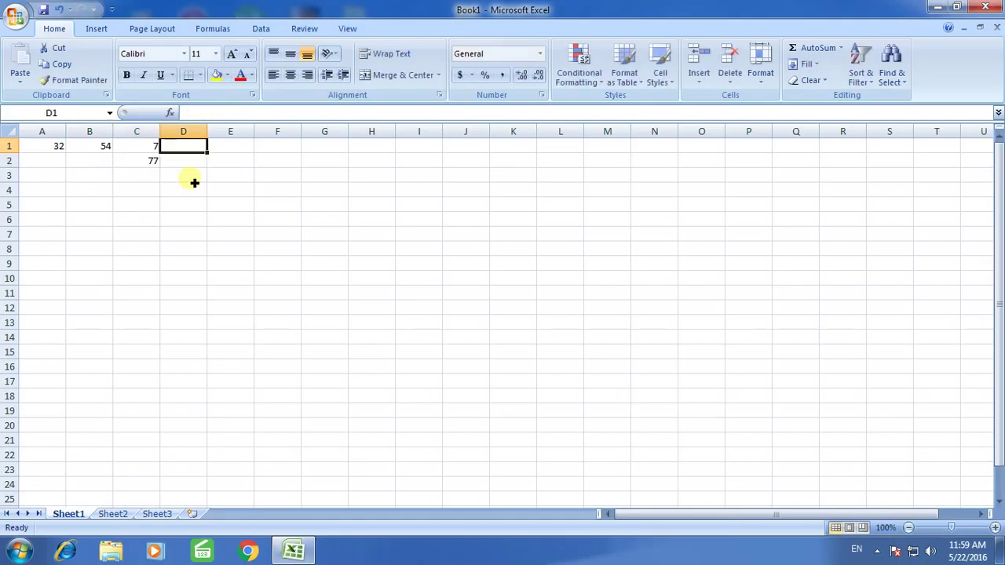
{"action": "type", "text": "77"}
{"action": "key", "text": "Right"}
{"action": "type", "text": "22"}
{"action": "key", "text": "Right"}
{"action": "type", "text": "22"}
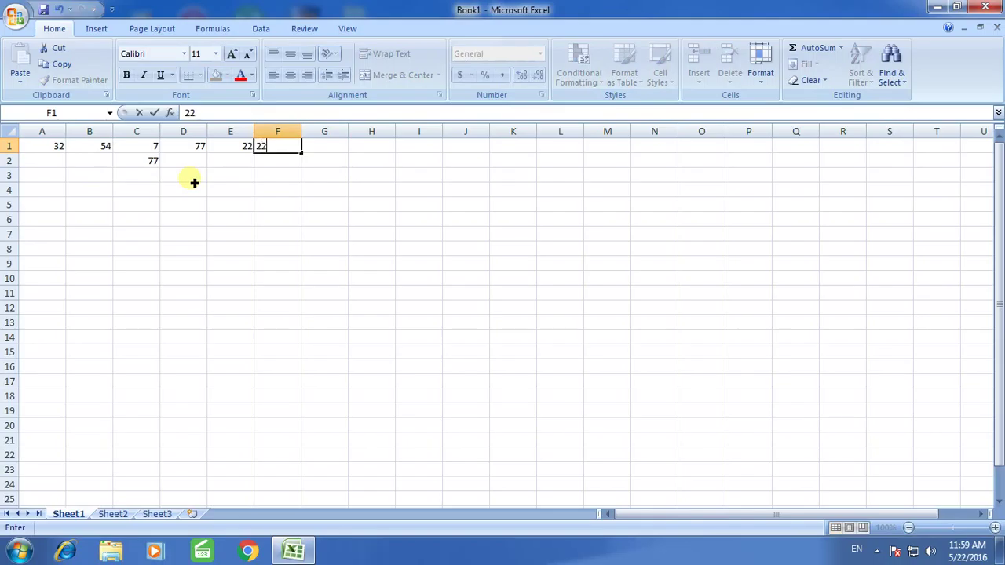
{"action": "key", "text": "Right"}
{"action": "key", "text": "Down"}
{"action": "key", "text": "Left"}
{"action": "key", "text": "Left"}
{"action": "key", "text": "Left"}
{"action": "key", "text": "Left"}
{"action": "key", "text": "Left"}
{"action": "key", "text": "Left"}
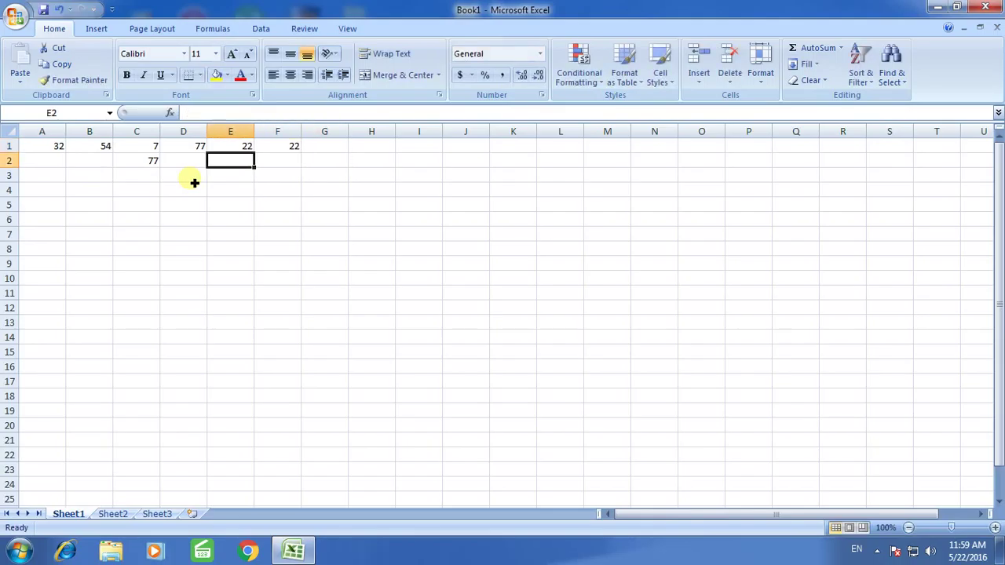
Fill row 2 (A2:F2) with 55, 55, 77, 23, 22, 22
{"action": "type", "text": "55"}
{"action": "key", "text": "Right"}
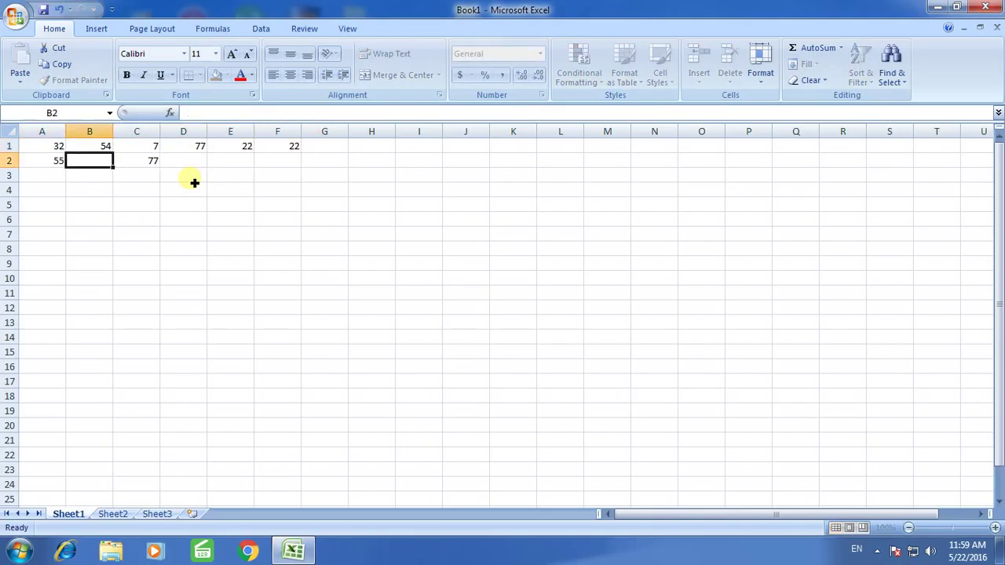
{"action": "type", "text": "55"}
{"action": "key", "text": "Right"}
{"action": "type", "text": "77"}
{"action": "key", "text": "Right"}
{"action": "type", "text": "23"}
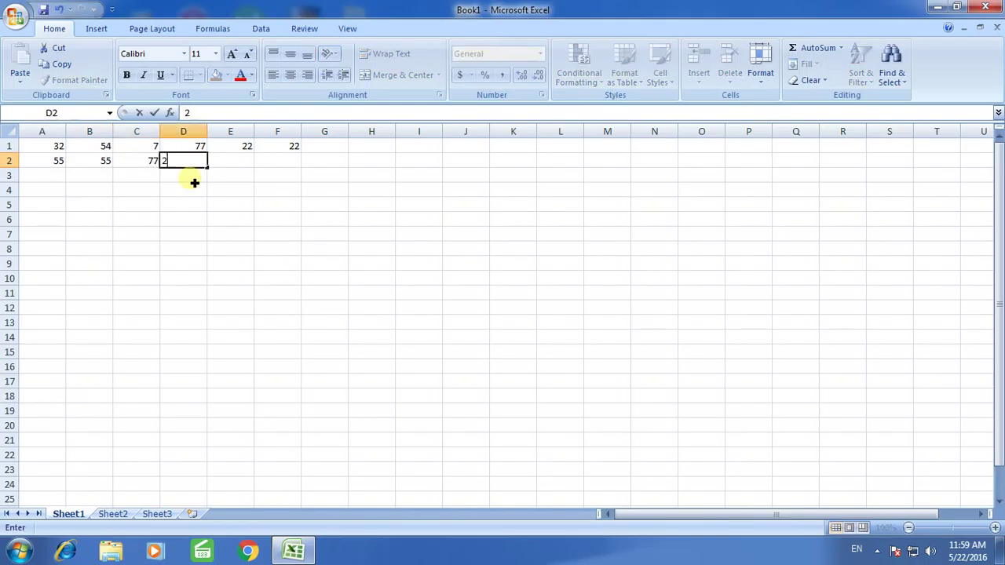
{"action": "key", "text": "Right"}
{"action": "type", "text": "22"}
{"action": "key", "text": "Right"}
{"action": "type", "text": "22"}
{"action": "key", "text": "Right"}
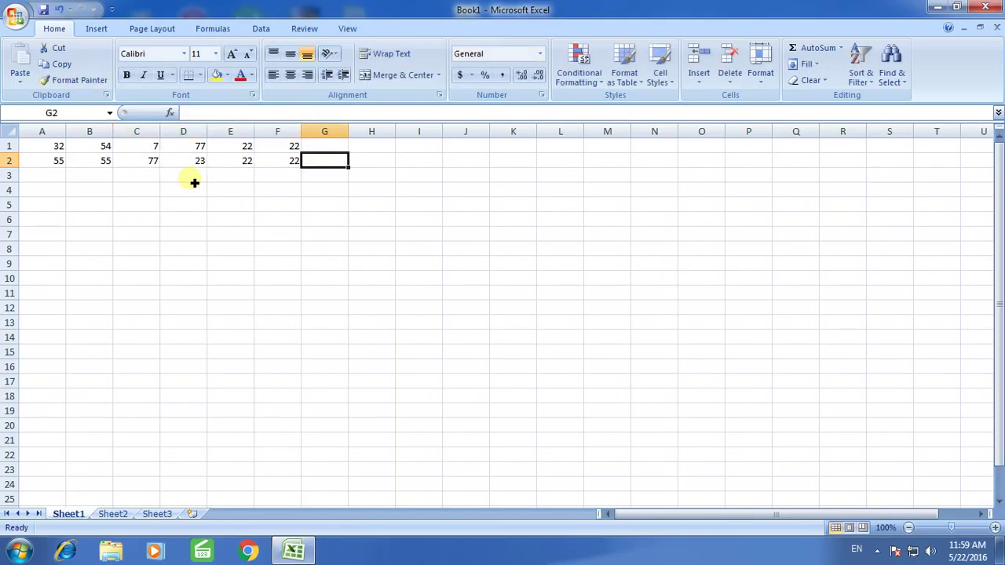
{"action": "key", "text": "Down"}
{"action": "key", "text": "Left"}
{"action": "key", "text": "Left"}
{"action": "key", "text": "Left"}
{"action": "key", "text": "Left"}
{"action": "key", "text": "Left"}
{"action": "key", "text": "Left"}
Fill row 3 (A3:F3) with 66, 76, 44, 332, 22, 22
{"action": "type", "text": "66"}
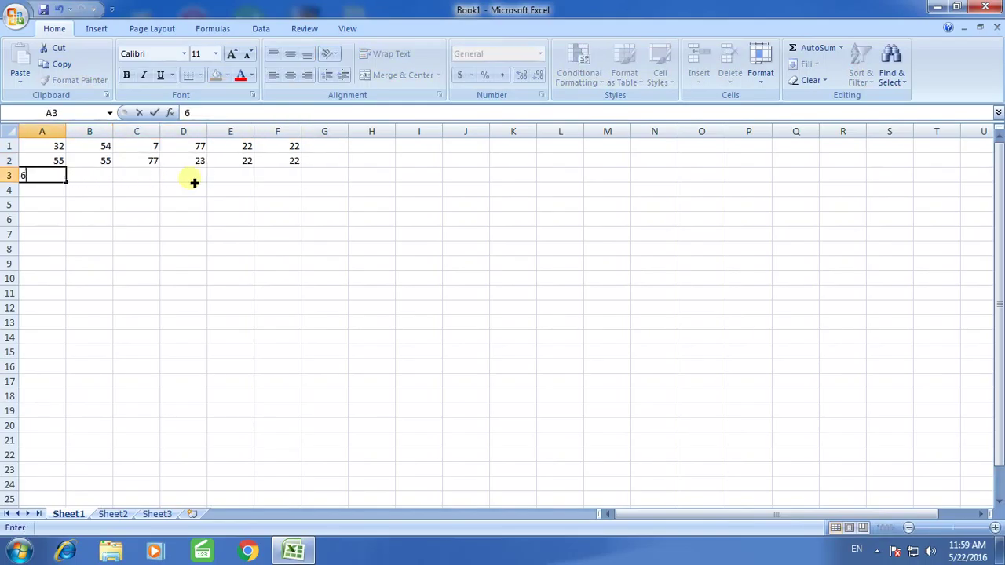
{"action": "key", "text": "Right"}
{"action": "type", "text": "76"}
{"action": "key", "text": "Right"}
{"action": "type", "text": "44"}
{"action": "key", "text": "Right"}
{"action": "type", "text": "332"}
{"action": "key", "text": "Right"}
{"action": "type", "text": "22"}
{"action": "key", "text": "Right"}
{"action": "type", "text": "22"}
{"action": "key", "text": "Right"}
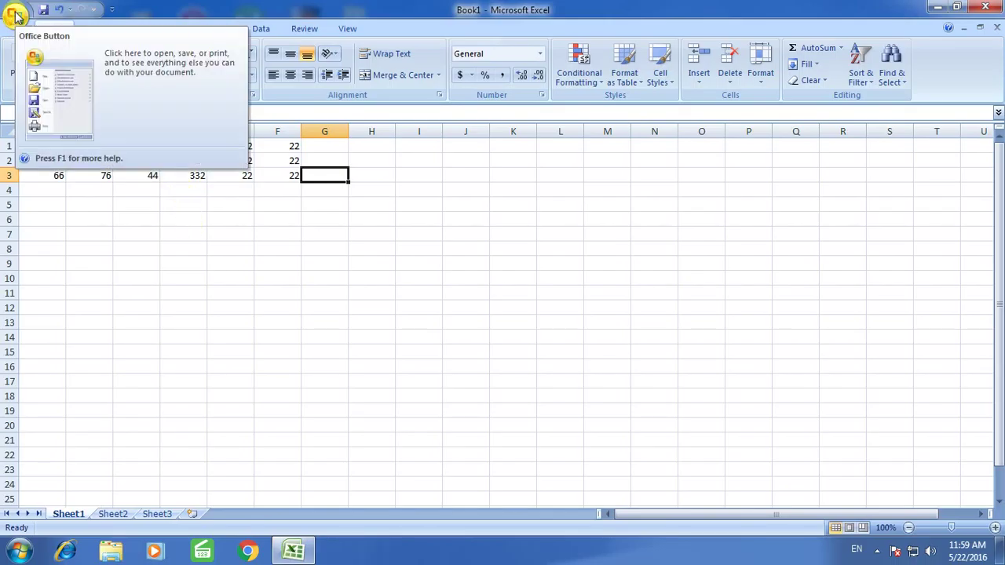
Show the Office Button's Prepare submenu with the Encrypt Document option
{"action": "left_click", "coordinate": [16, 15]}
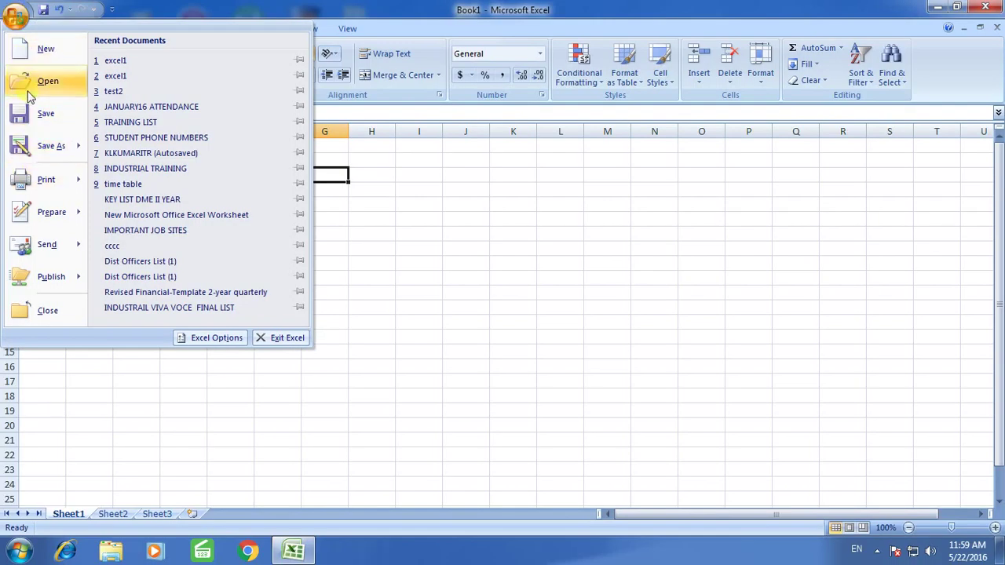
{"action": "mouse_move", "coordinate": [49, 215]}
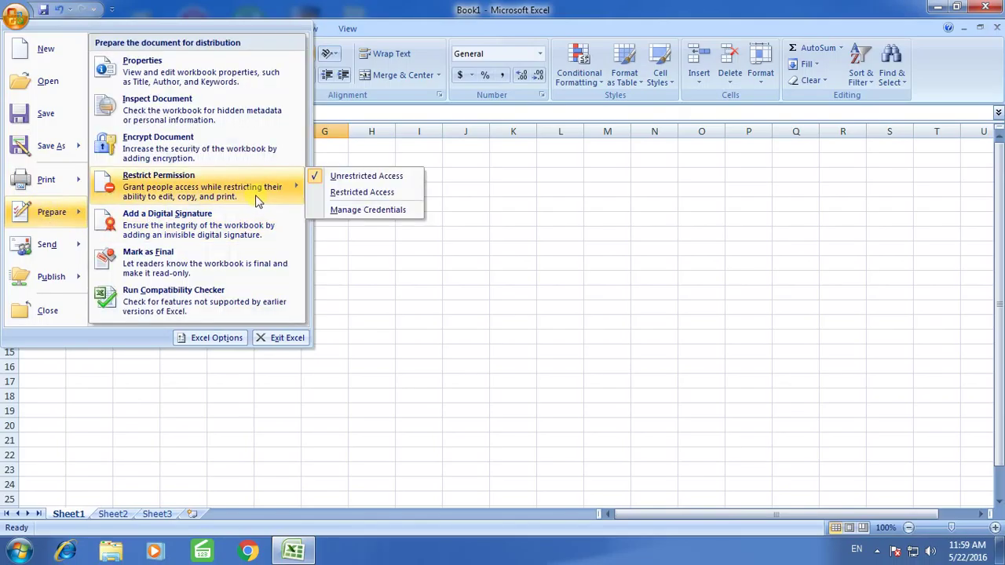
{"action": "left_click", "coordinate": [14, 18]}
{"action": "left_click", "coordinate": [14, 17]}
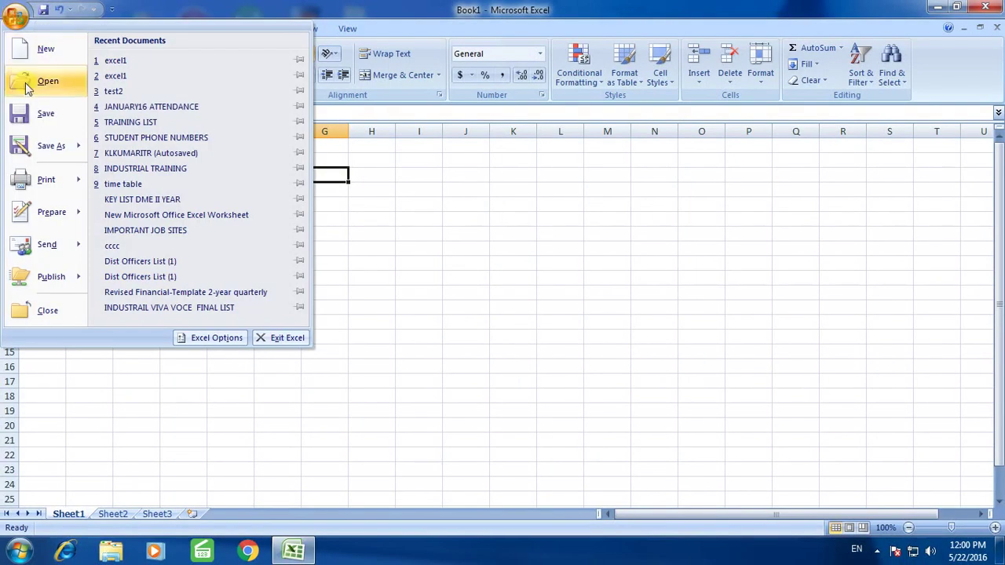
{"action": "mouse_move", "coordinate": [55, 217]}
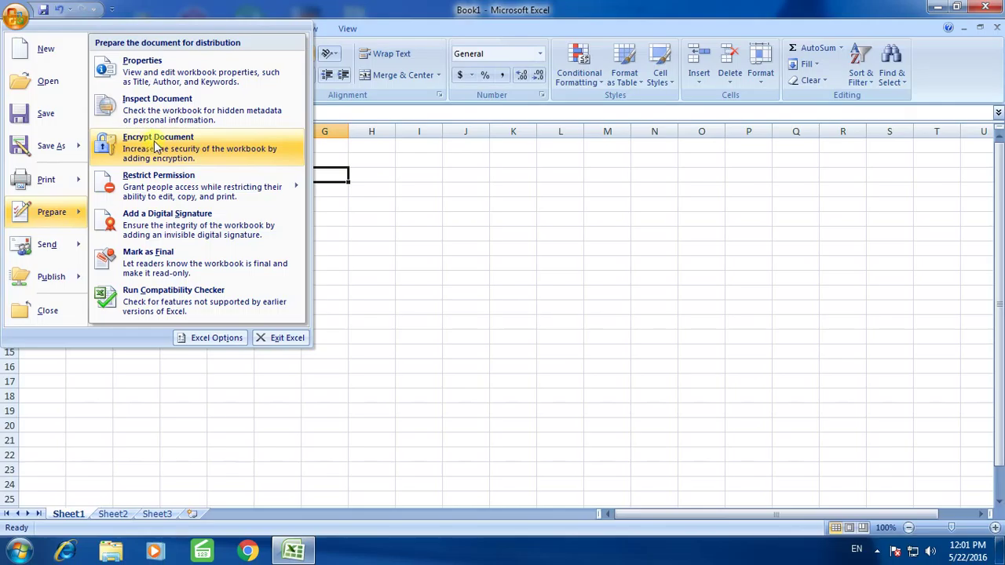
Encrypt the document with a password, entering it and confirming it
{"action": "left_click", "coordinate": [155, 145]}
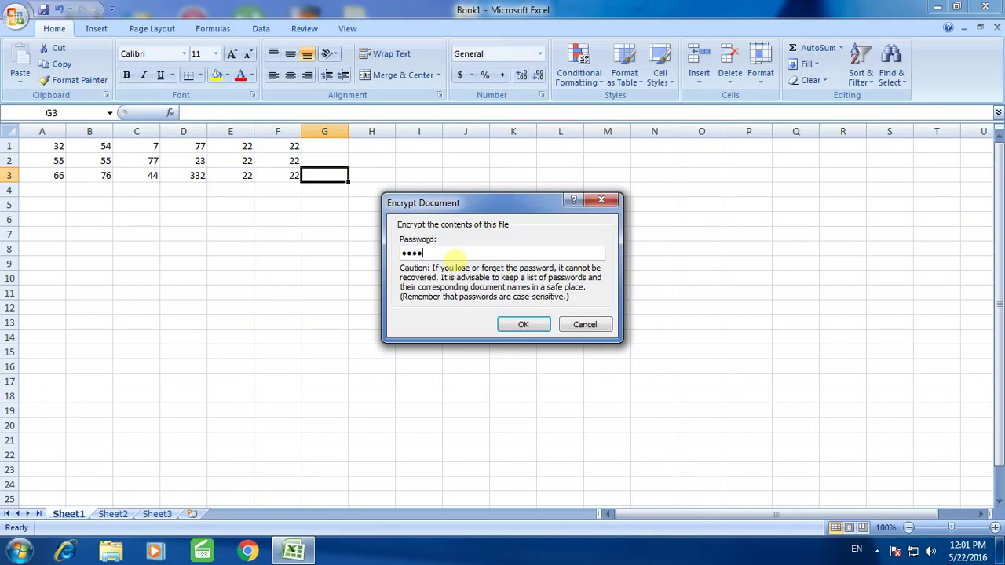
{"action": "left_click", "coordinate": [522, 325]}
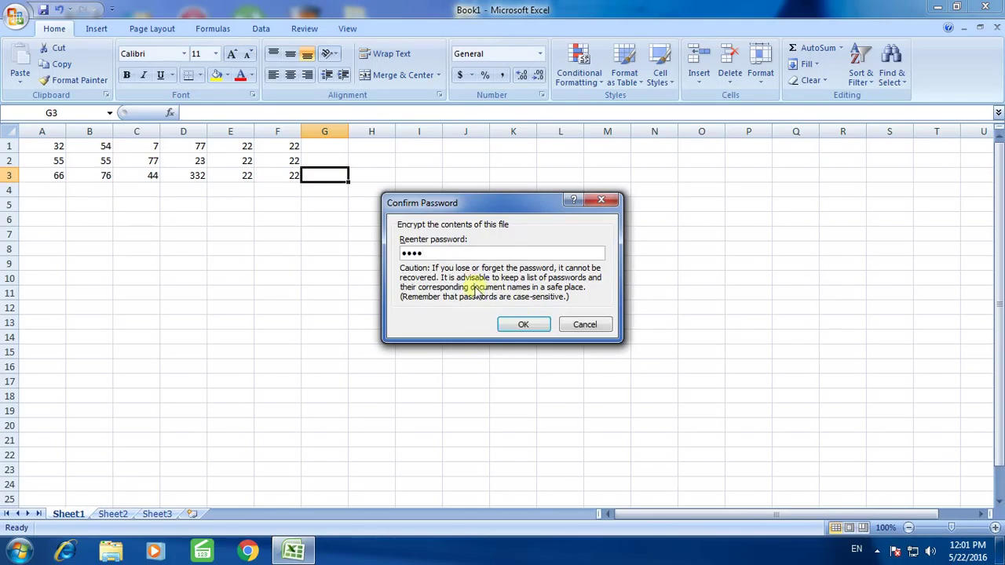
{"action": "left_click", "coordinate": [521, 325]}
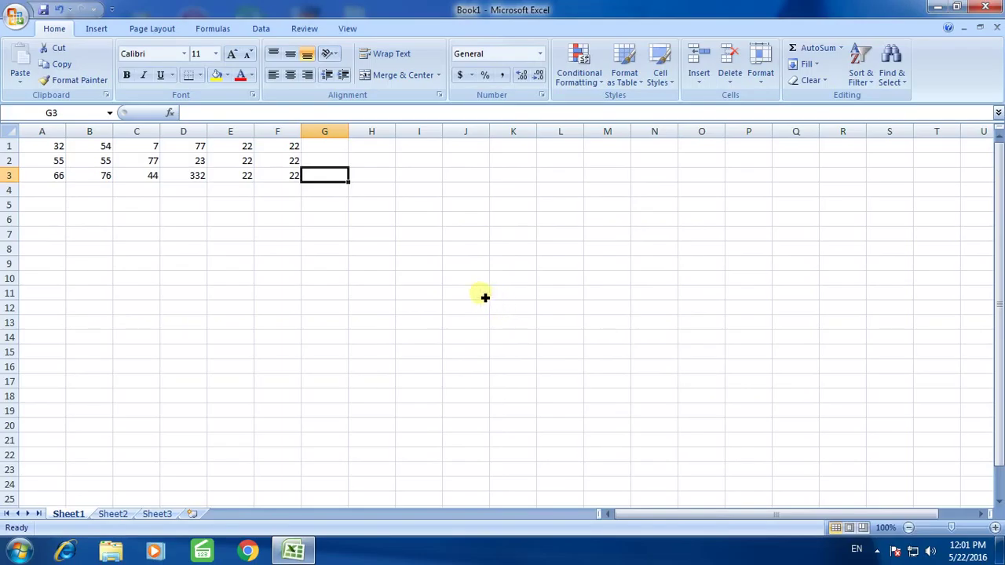
Save the workbook as an Excel Workbook named excel2
{"action": "left_click", "coordinate": [14, 17]}
{"action": "mouse_move", "coordinate": [59, 147]}
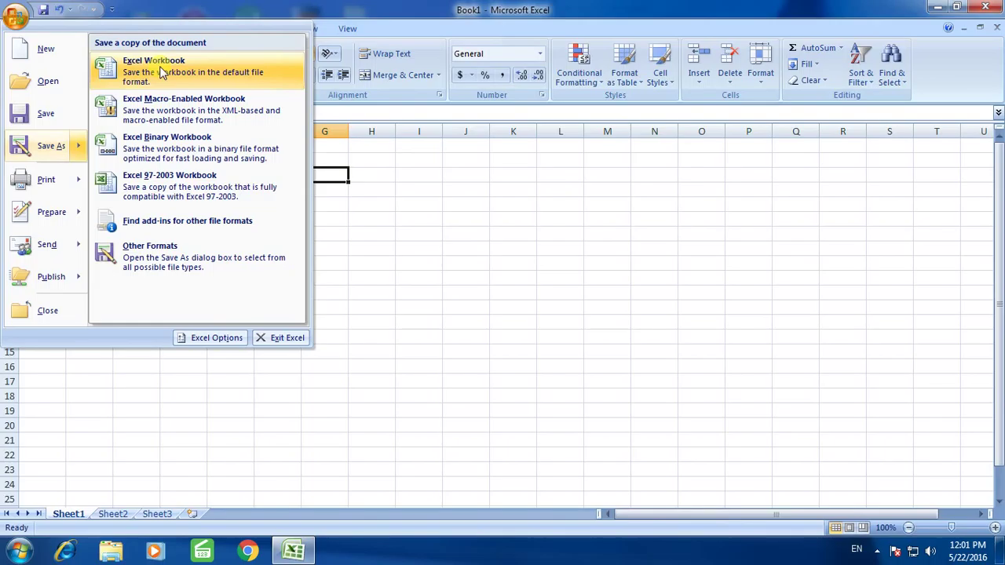
{"action": "left_click", "coordinate": [161, 73]}
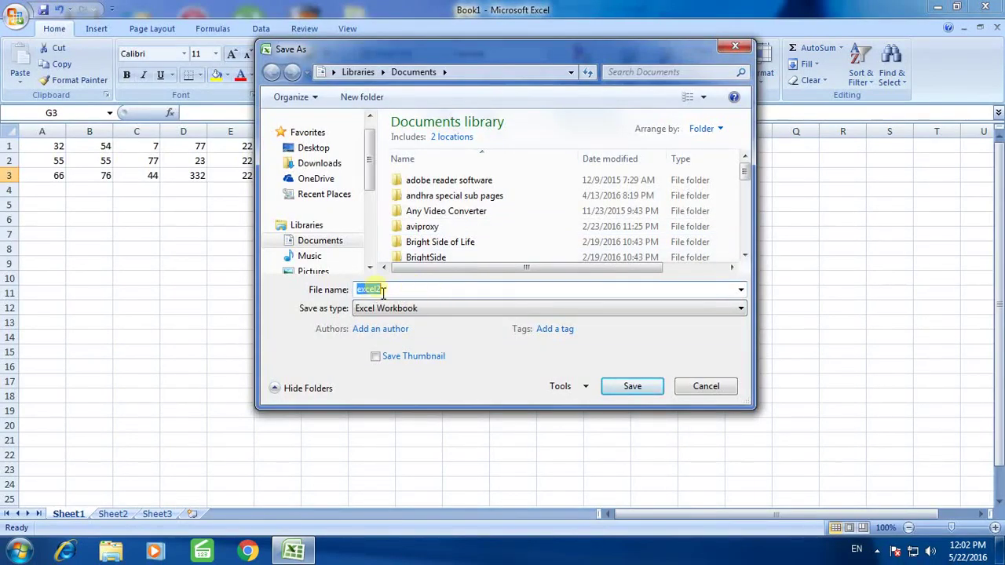
{"action": "left_click", "coordinate": [632, 386]}
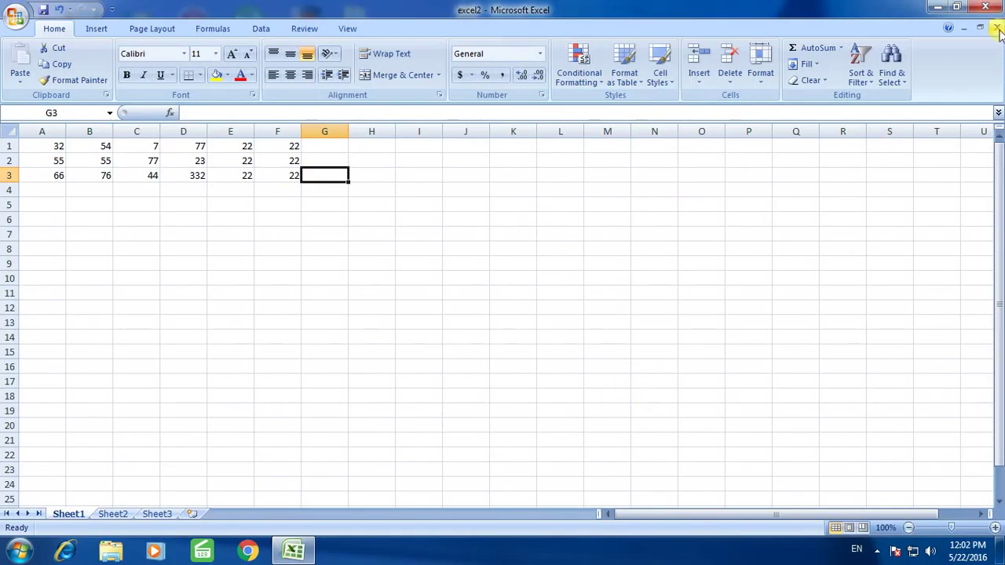
Close Excel and deselect the excel2 file on the desktop
{"action": "left_click", "coordinate": [985, 7]}
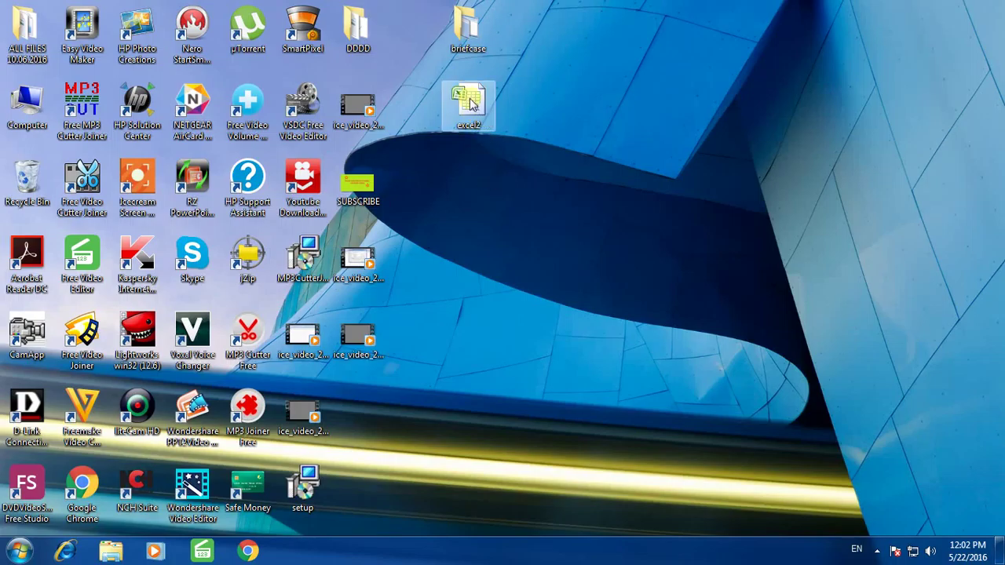
{"action": "left_click", "coordinate": [533, 119]}
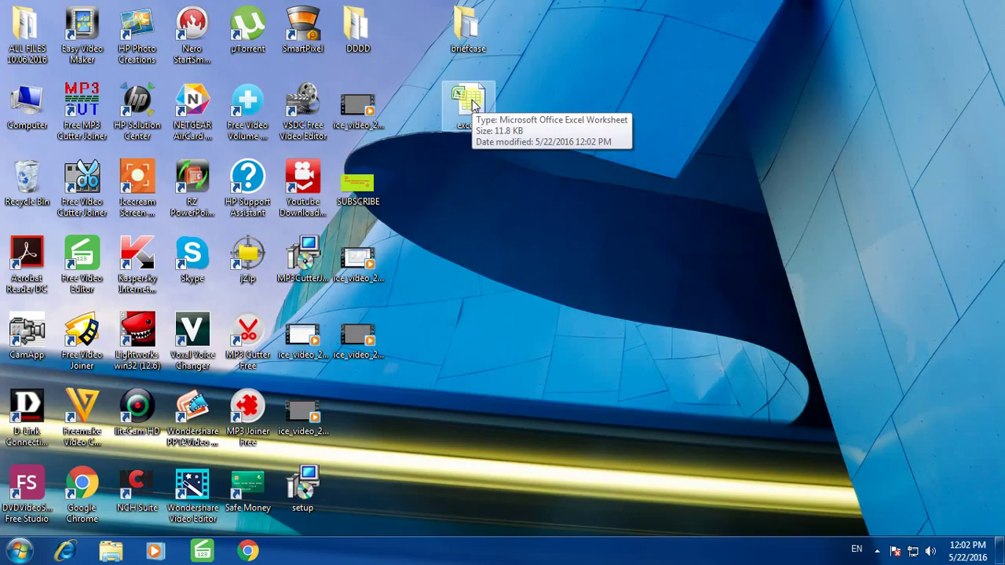
{"action": "double_click", "coordinate": [471, 103]}
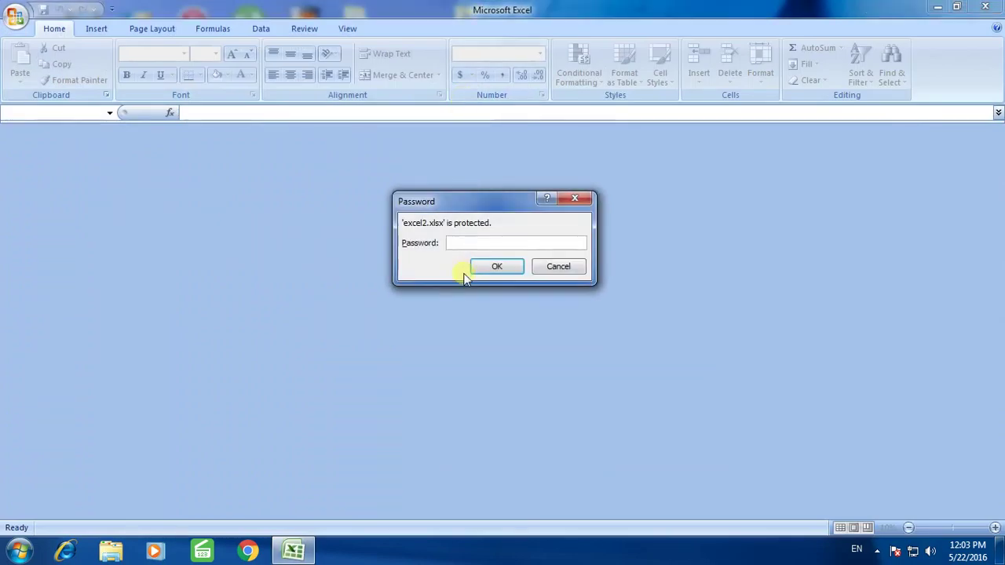
{"action": "mouse_move", "coordinate": [488, 203]}
{"action": "left_mouse_down"}
{"action": "mouse_move", "coordinate": [502, 175]}
{"action": "mouse_move", "coordinate": [488, 214]}
{"action": "left_mouse_up"}
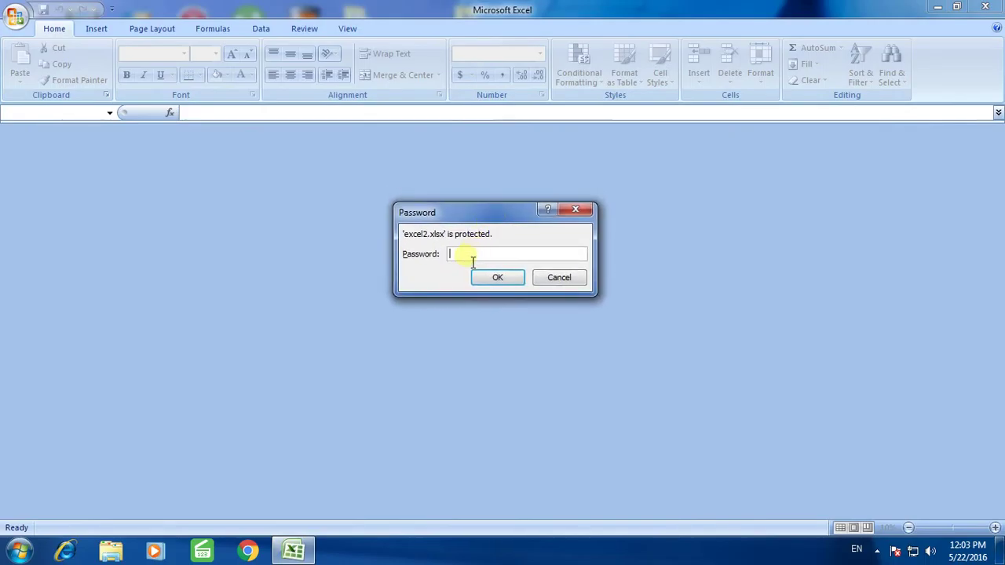
{"action": "type", "text": "1234"}
{"action": "left_click", "coordinate": [496, 280]}
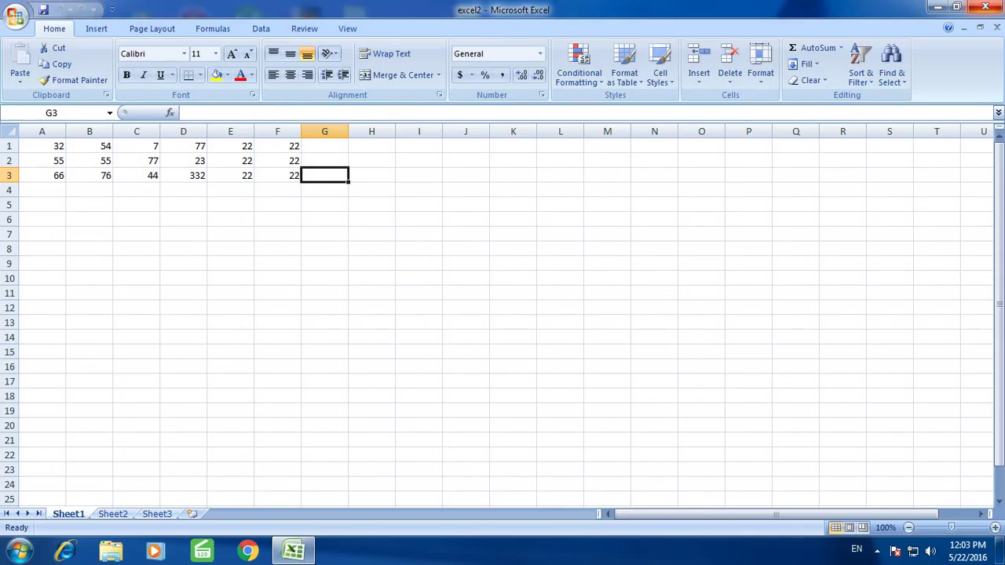
Close the workbook, then reopen excel2 from the desktop and submit its password
{"action": "left_click", "coordinate": [985, 6]}
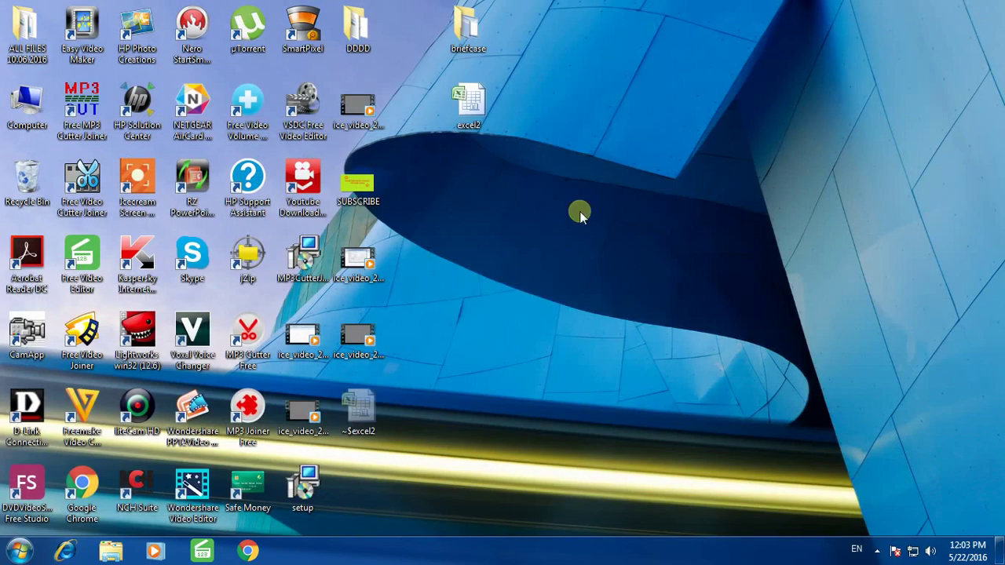
{"action": "double_click", "coordinate": [469, 106]}
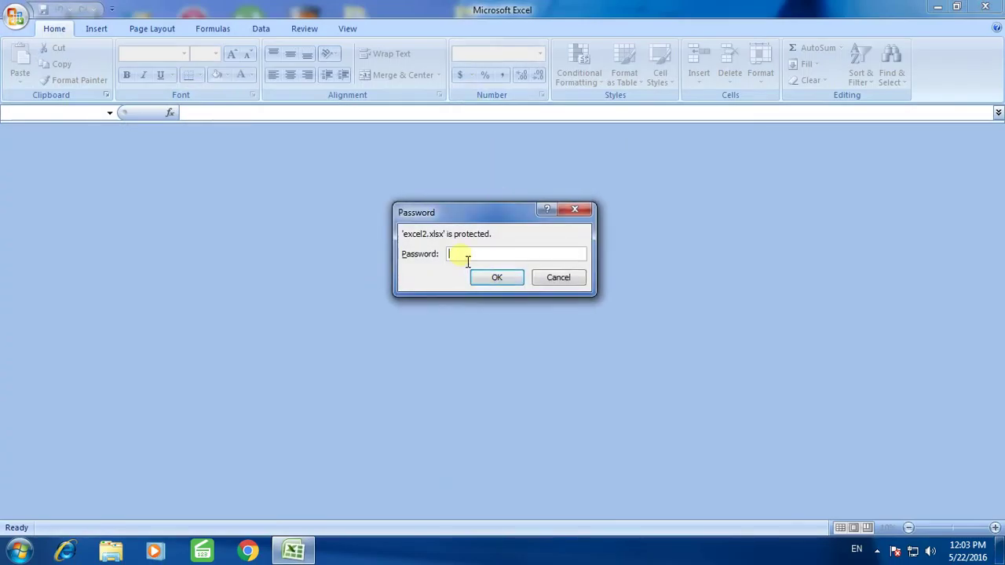
{"action": "left_click", "coordinate": [473, 275]}
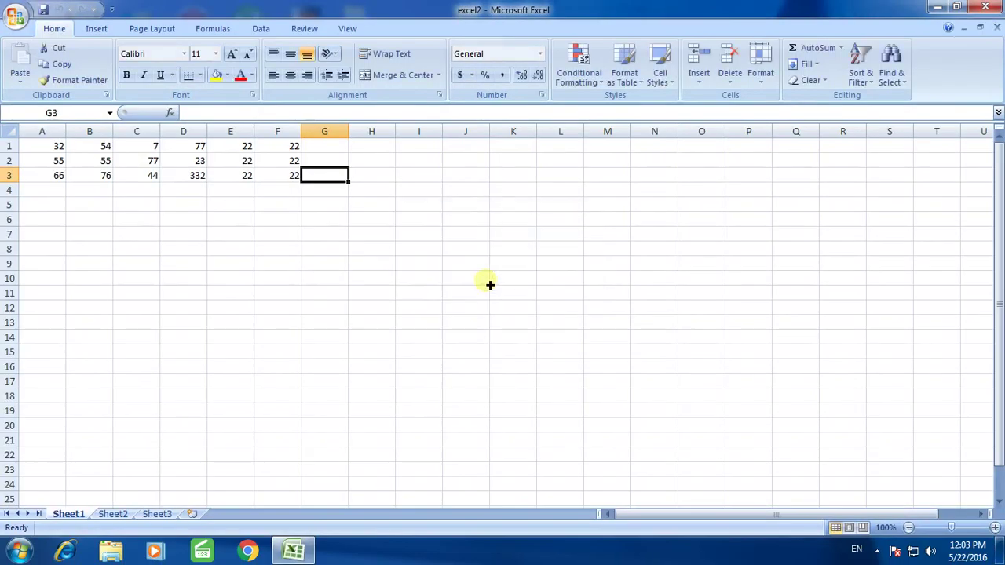
Clear excel2's password via Prepare > Encrypt Document, leaving it empty, and save
{"action": "left_click", "coordinate": [16, 17]}
{"action": "mouse_move", "coordinate": [71, 212]}
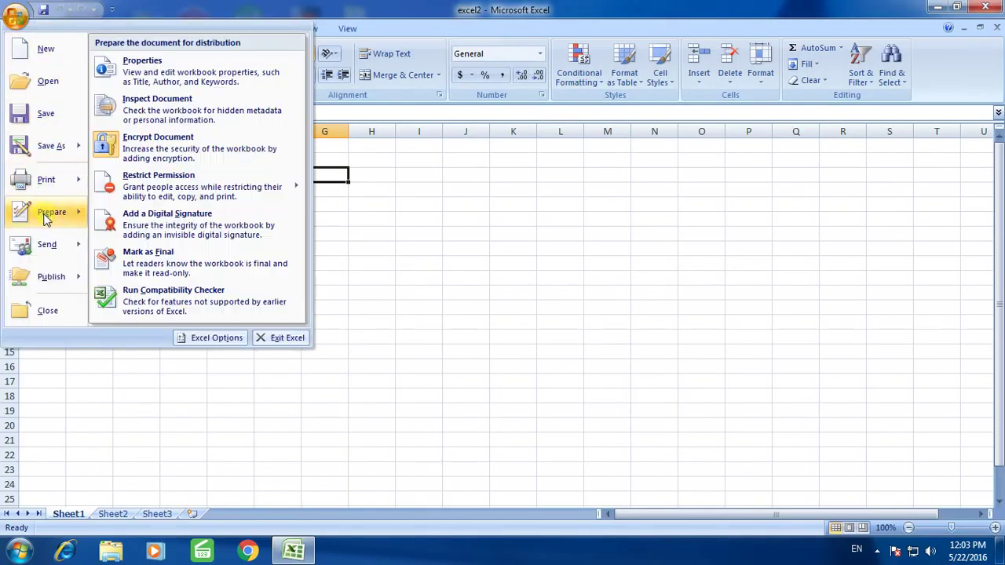
{"action": "left_click", "coordinate": [157, 145]}
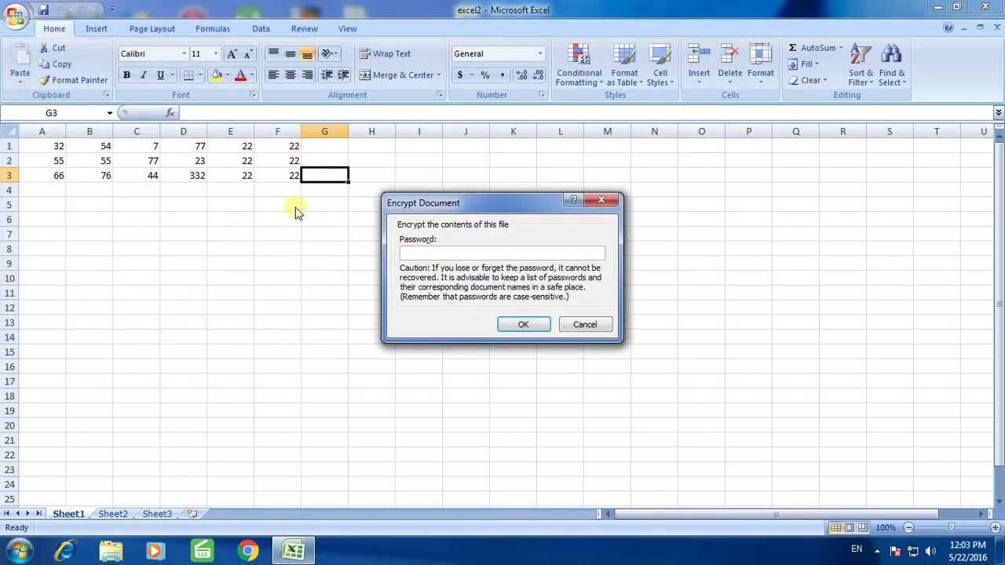
{"action": "left_click", "coordinate": [527, 324]}
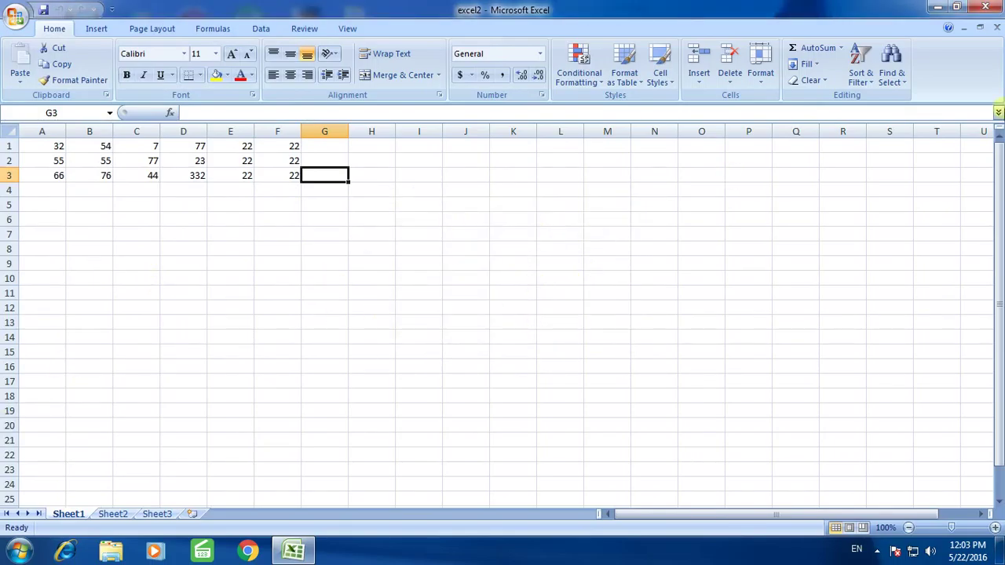
{"action": "left_click", "coordinate": [43, 11]}
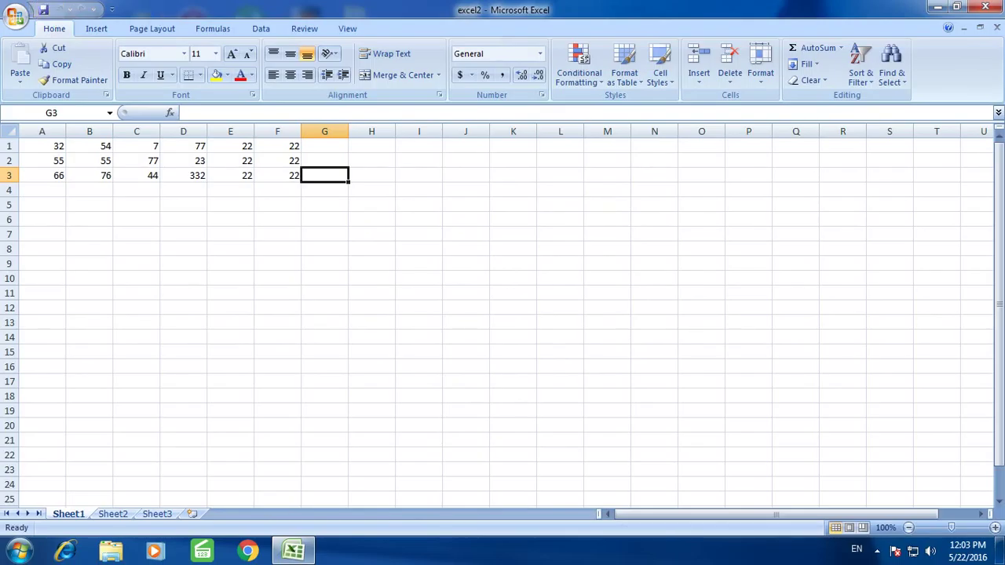
{"action": "left_click", "coordinate": [991, 7]}
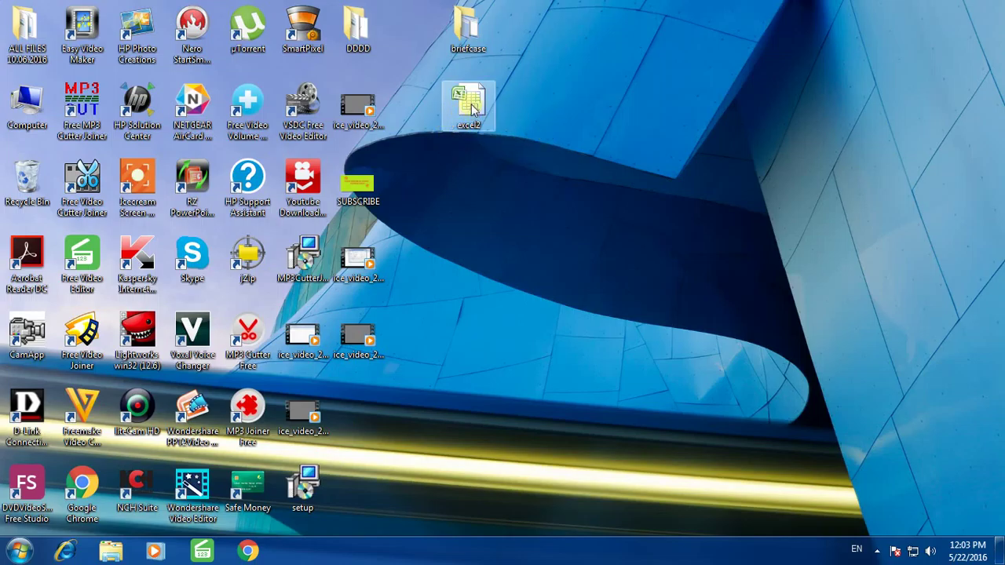
{"action": "double_click", "coordinate": [471, 106]}
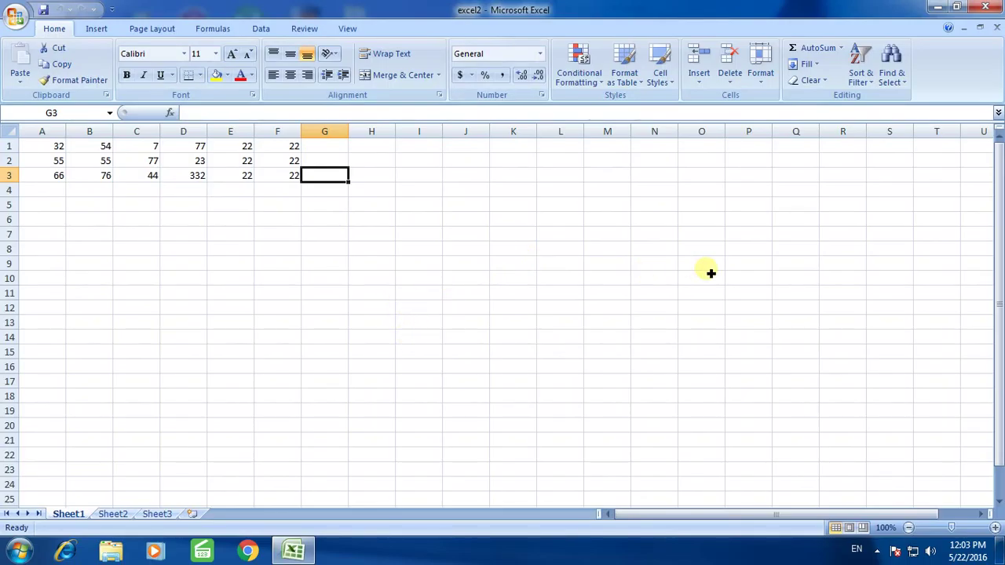
{"action": "left_click", "coordinate": [985, 8]}
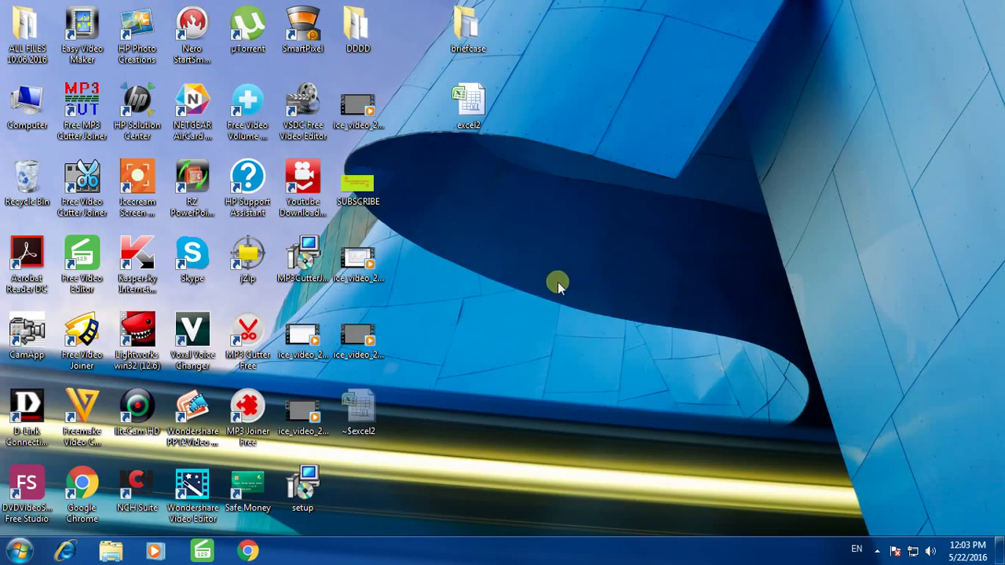